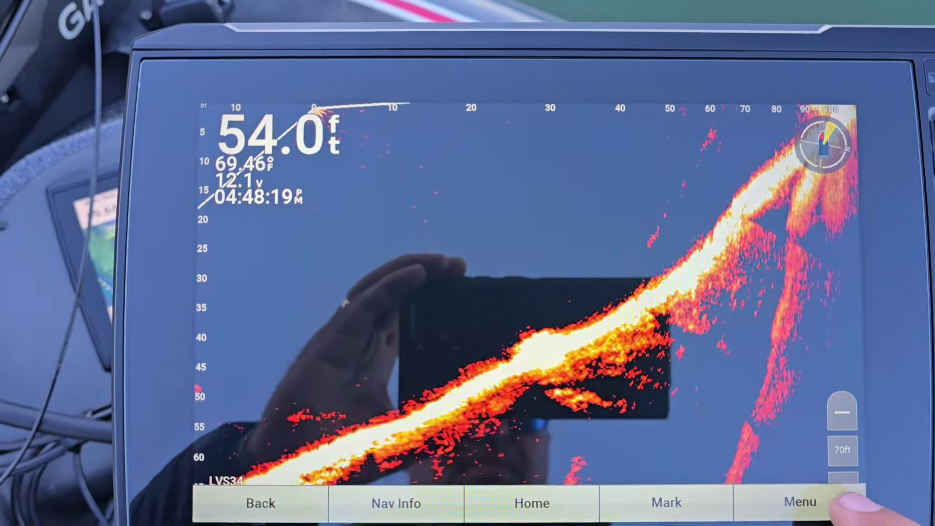
- Bring up the LiveScope Forward Menu to reach the Sonar Setup list
left_click(801, 502)
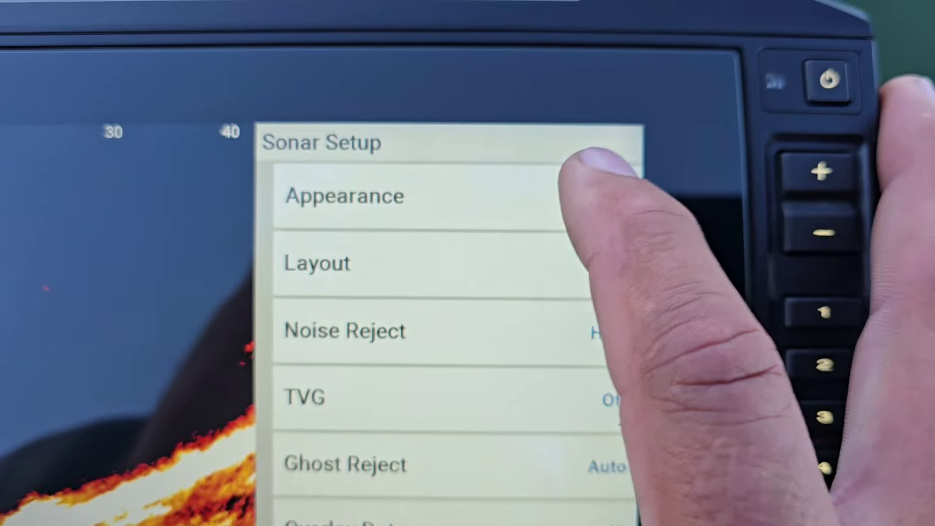
left_click(570, 179)
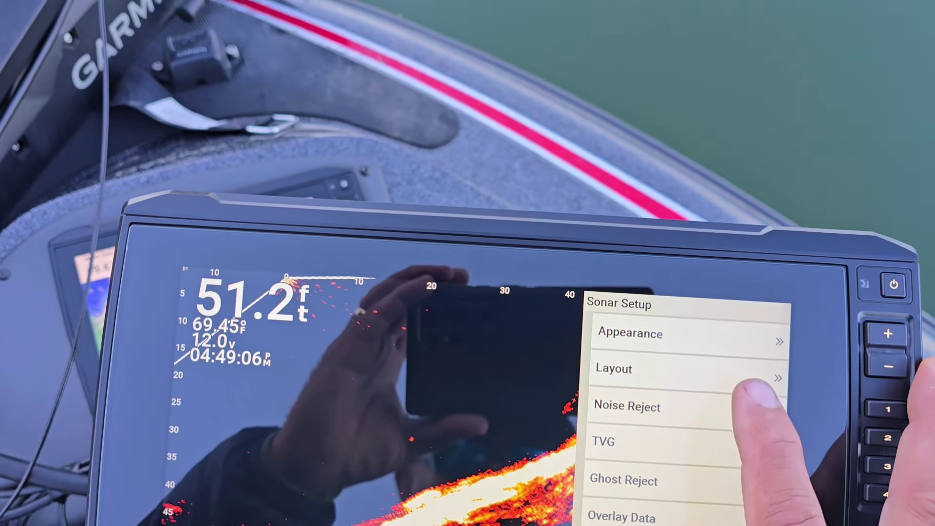
left_click(688, 389)
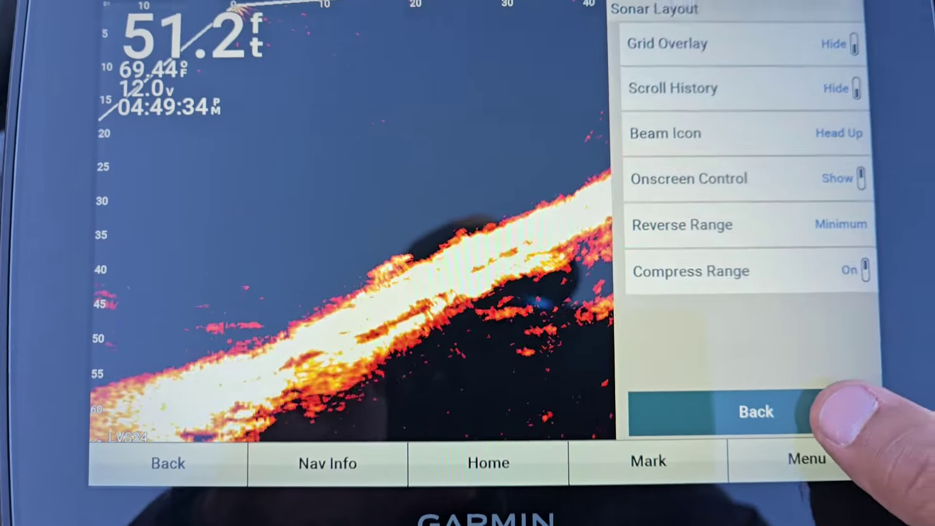
- Back out of Sonar Layout to the Sonar Setup list (Noise Reject High, TVG Off)
left_click(840, 413)
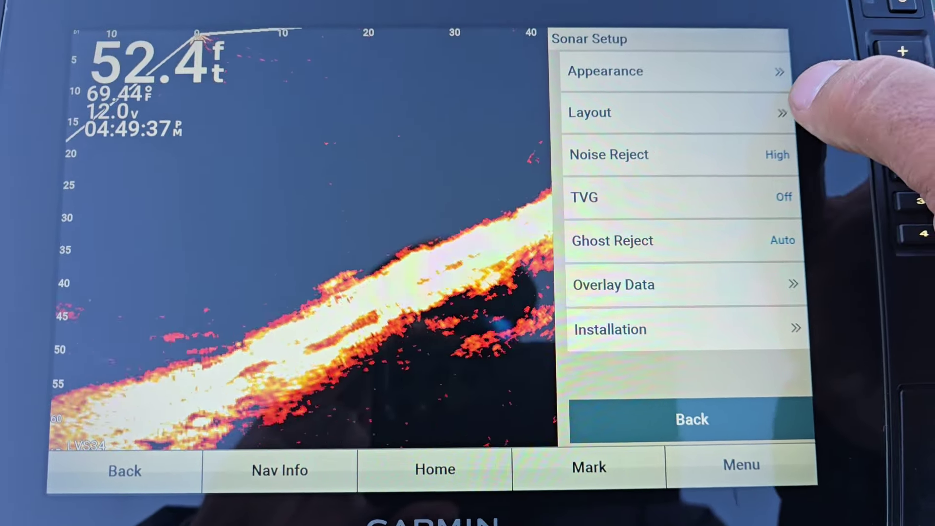
- Reopen Sonar Layout twice and back out to the LiveScope Forward Menu (Gain 77%)
left_click(731, 67)
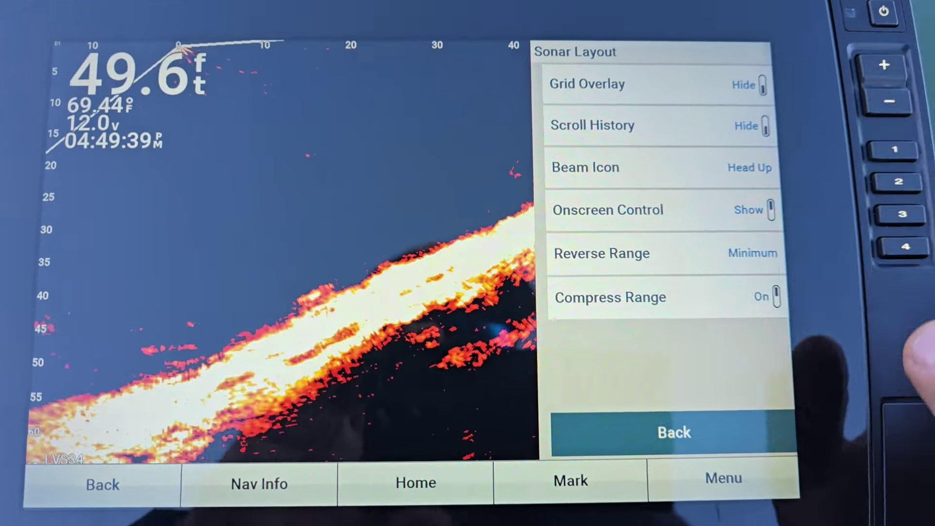
left_click(674, 432)
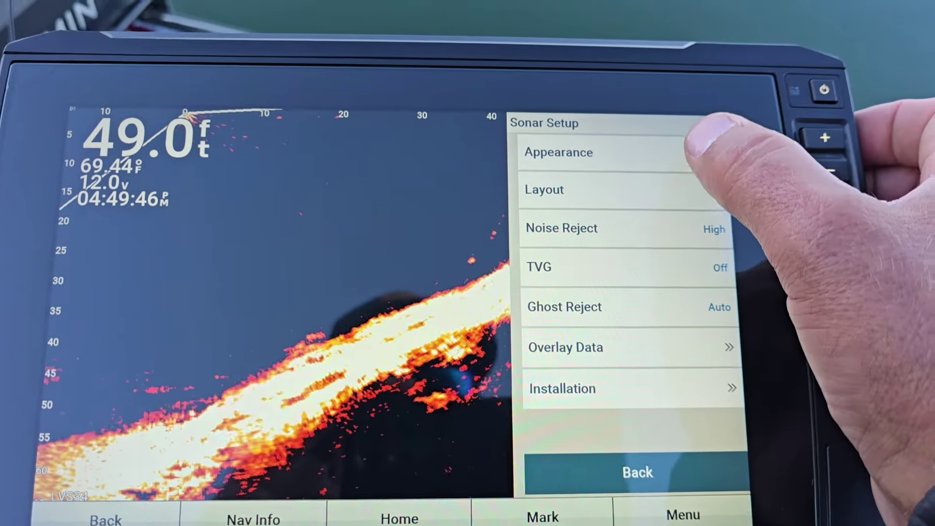
left_click(687, 187)
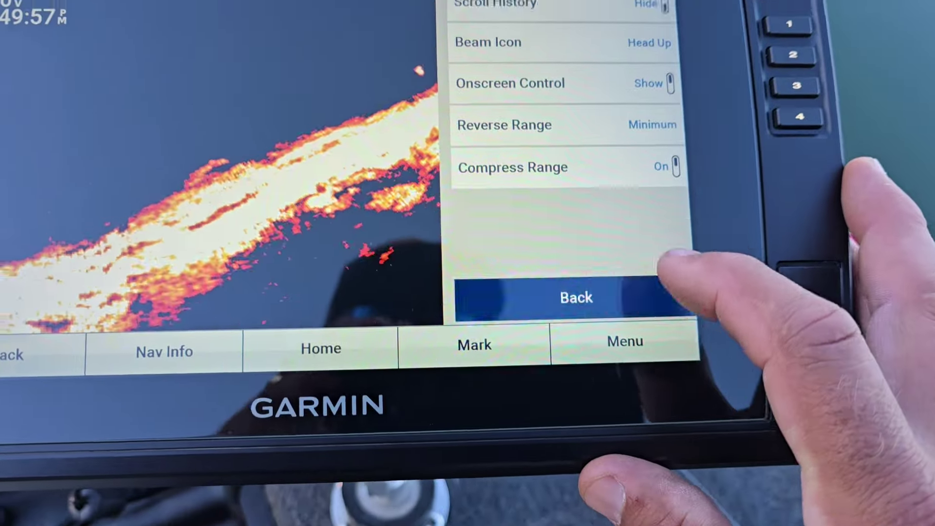
left_click(566, 257)
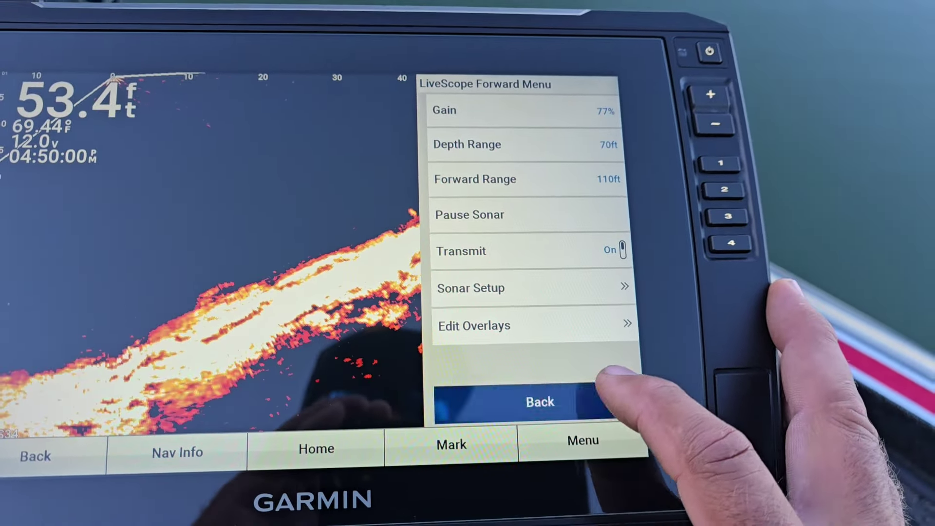
- Close the LiveScope Forward Menu to show the full-screen view of the sloping bottom
left_click(628, 387)
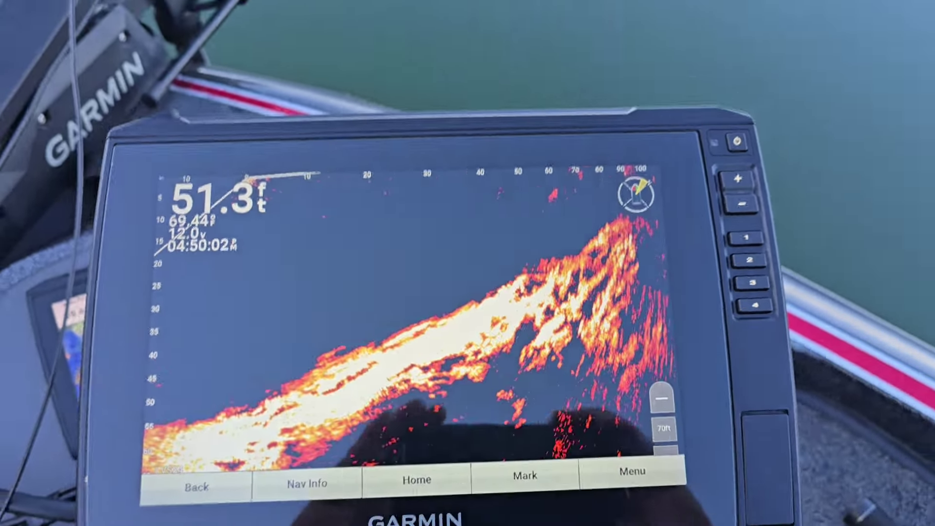